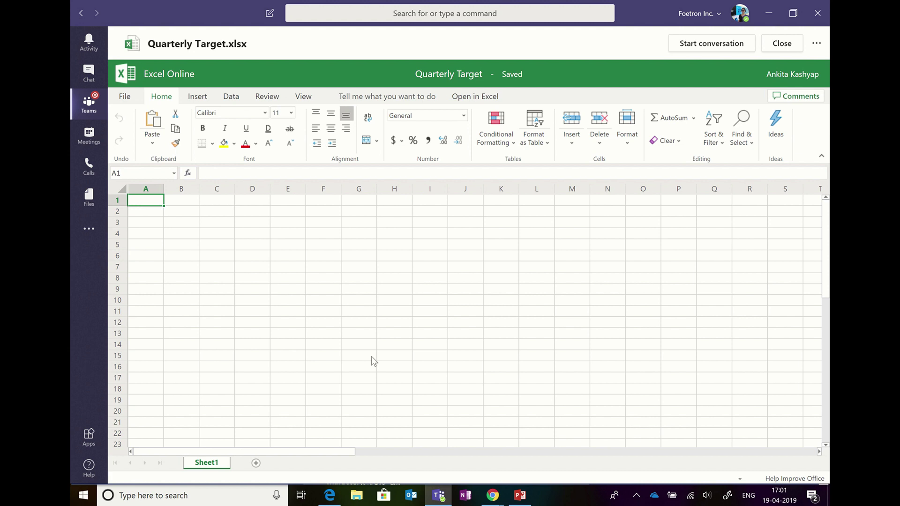
- Rename Sheet1 to Plan and add a new sheet named M1 Target
right_click(212, 466)
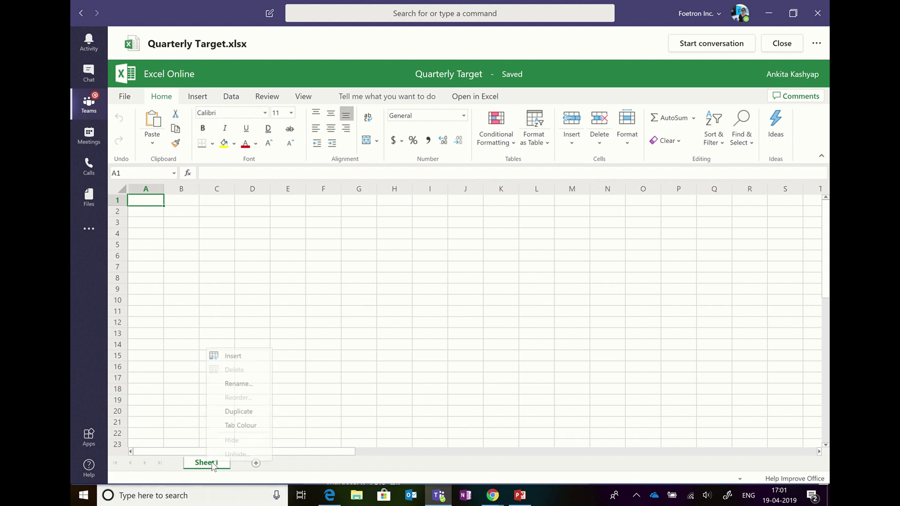
left_click(246, 389)
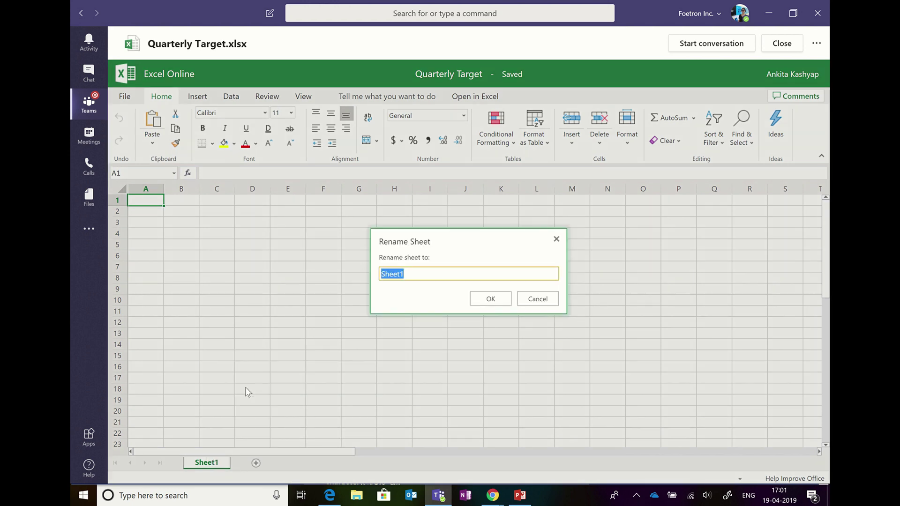
type("Plan")
key("Return")
left_click(247, 462)
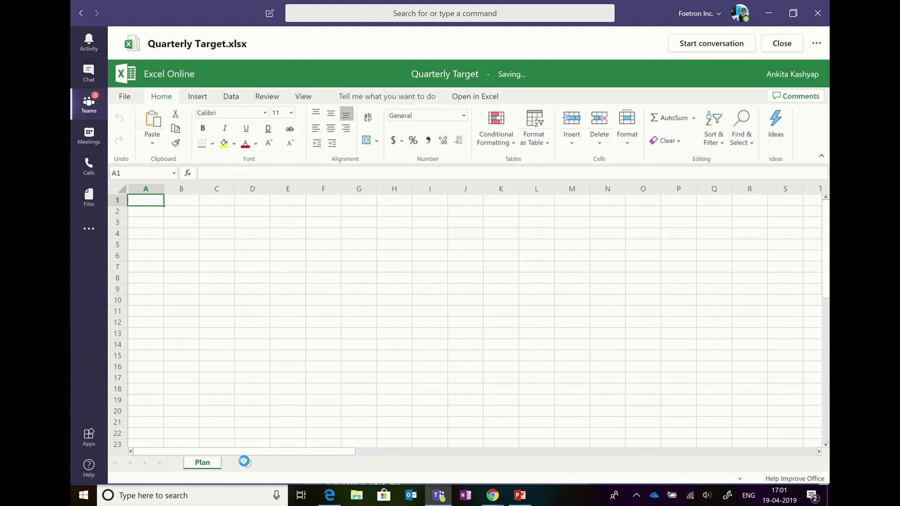
double_click(244, 463)
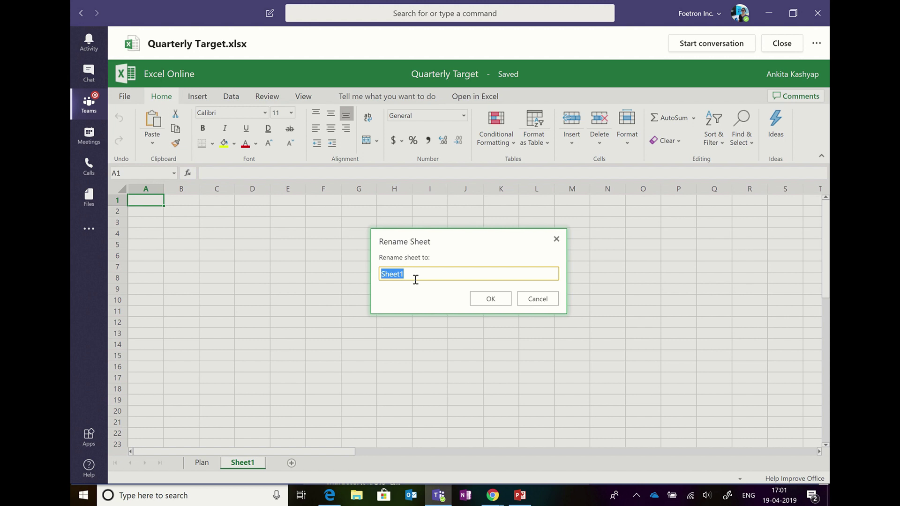
type("M1 Target")
key("Return")
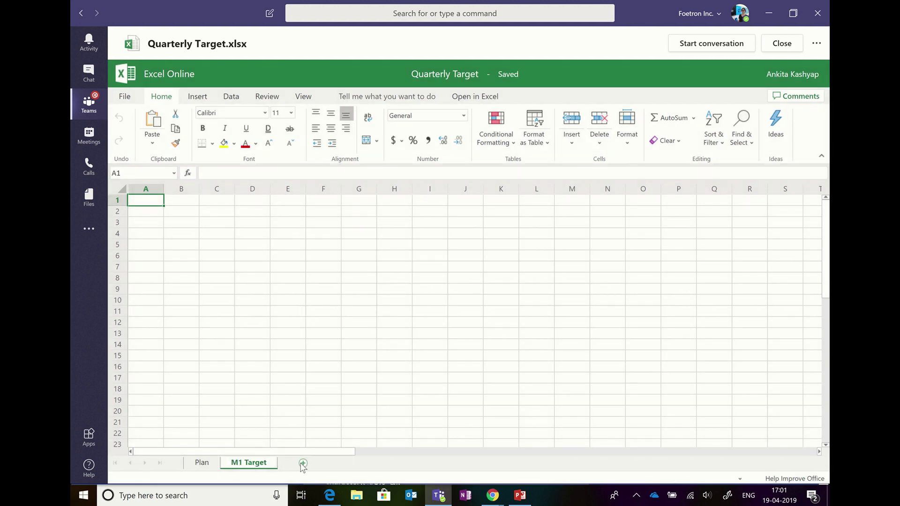
- Add two more sheets named M2 Target and M3 Target
left_click(303, 463)
right_click(289, 465)
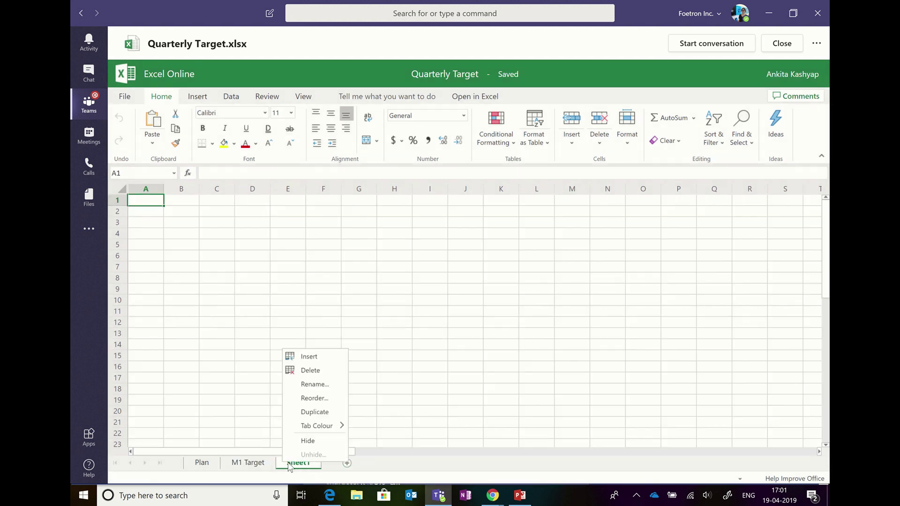
left_click(319, 383)
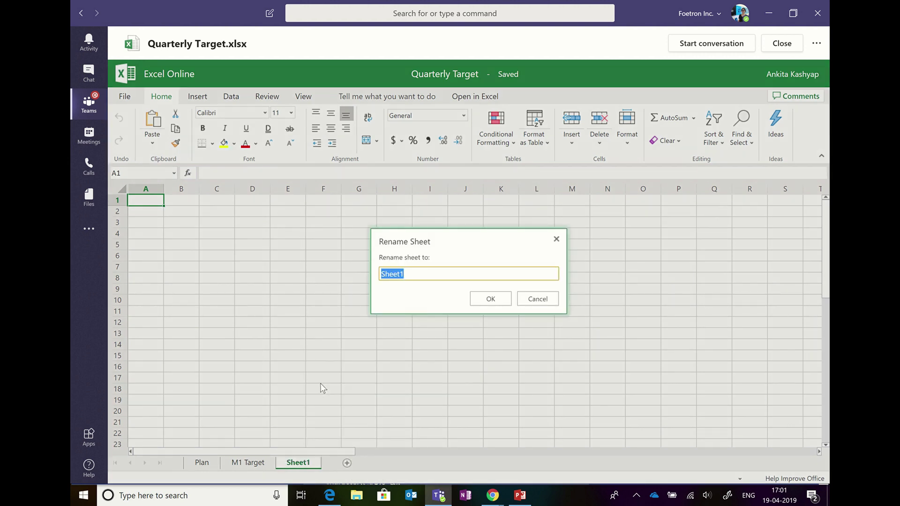
type("M2 Target")
key("Return")
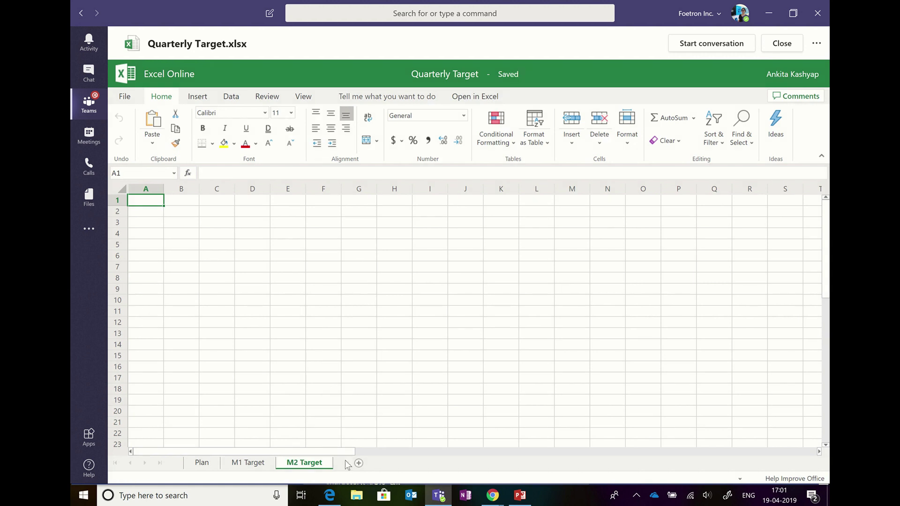
left_click(359, 463)
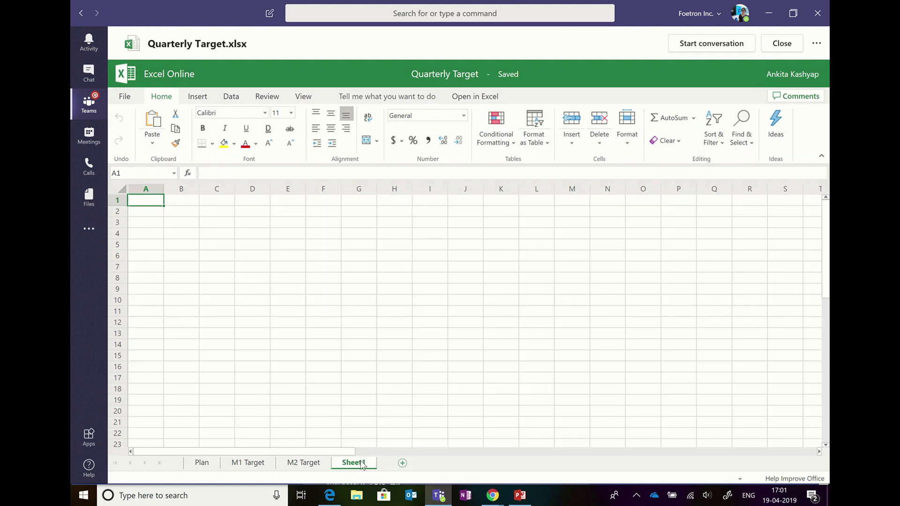
right_click(361, 464)
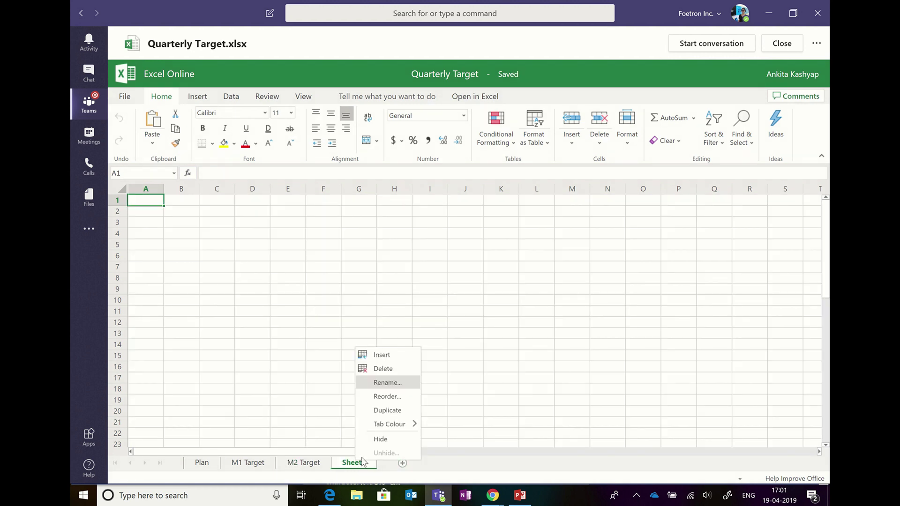
left_click(393, 382)
type("M3 Target")
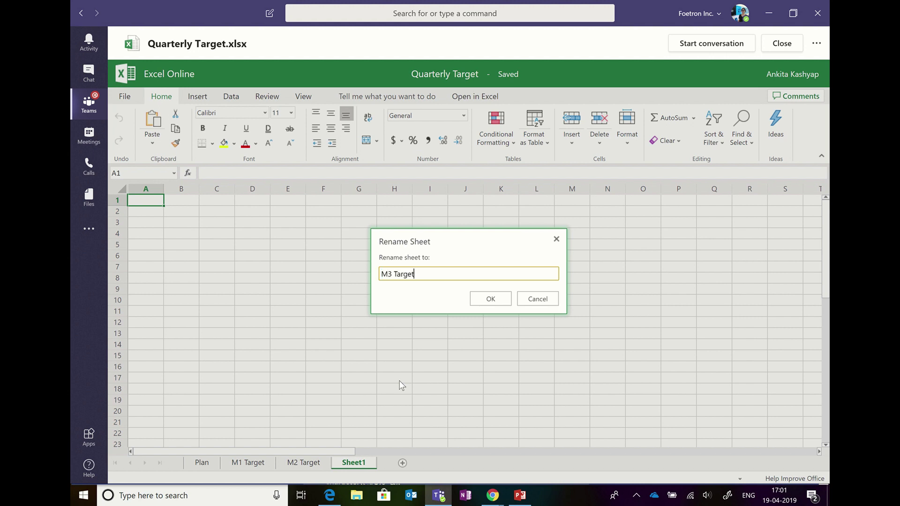
key("Return")
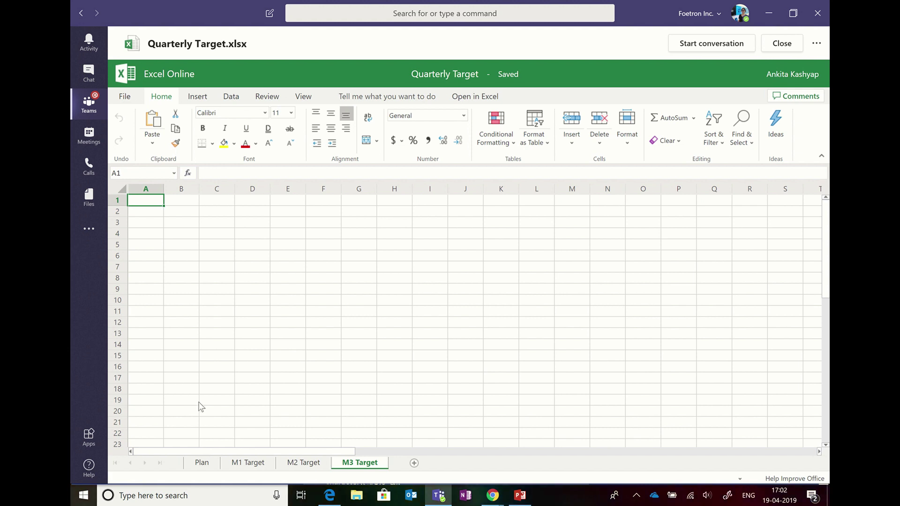
- On the Plan sheet, enter headers Objective ID in A1 and Description in B1, widening both columns
left_click(202, 464)
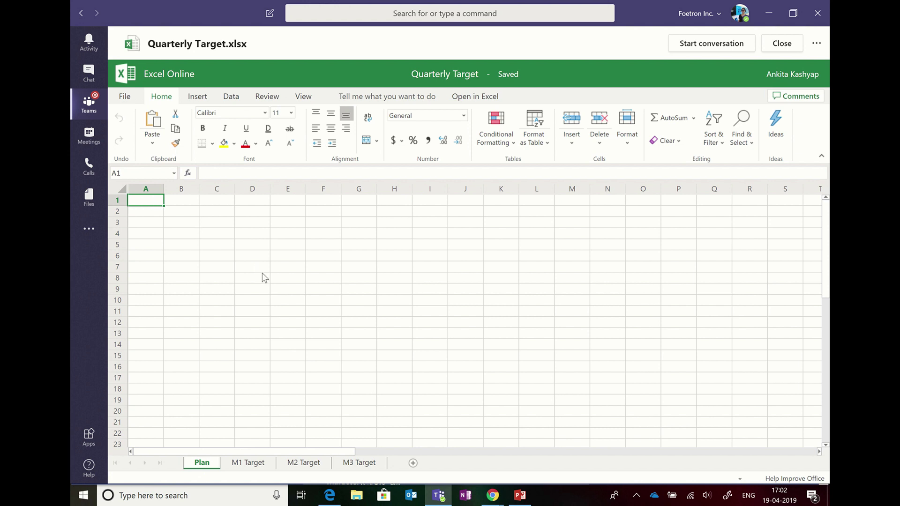
type("O")
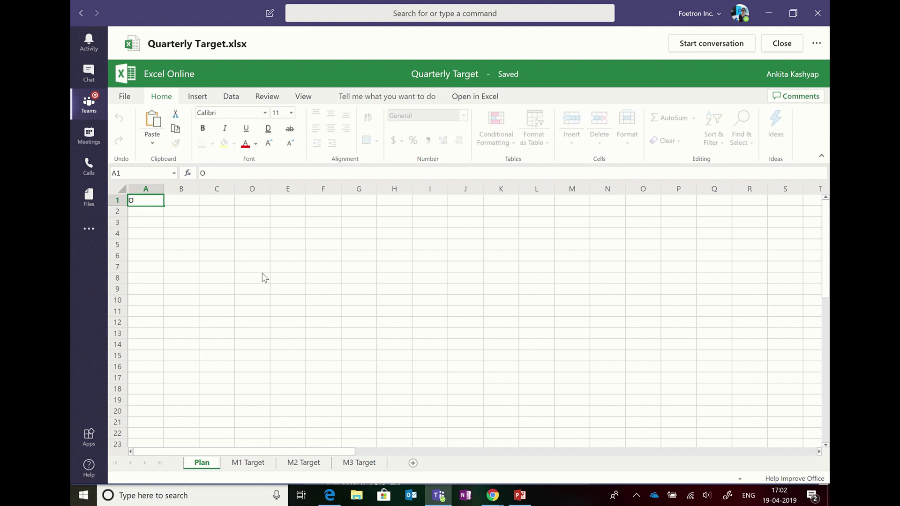
type("bjective ID")
key("Return")
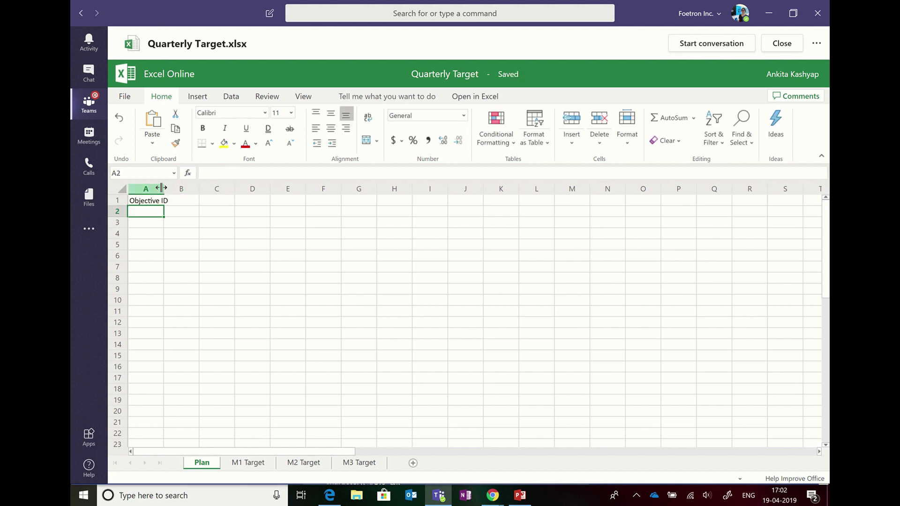
left_click_drag(161, 188, 172, 187)
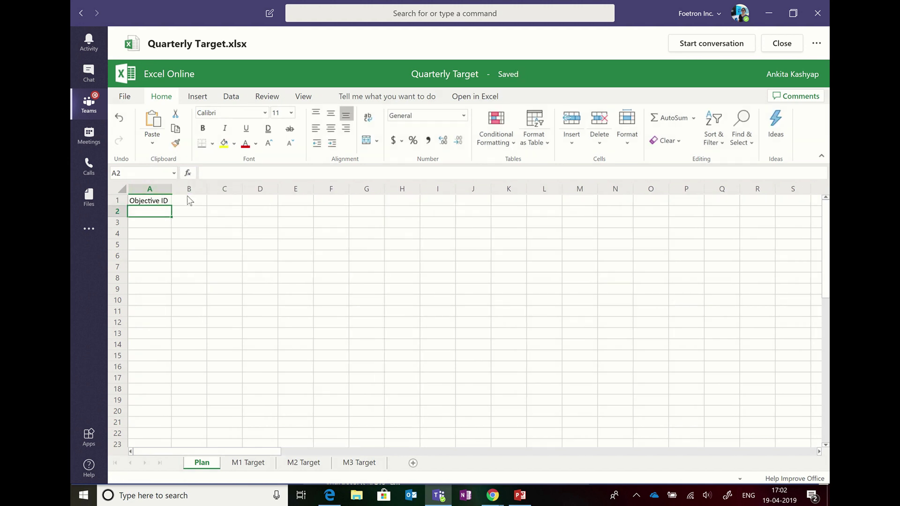
left_click(186, 205)
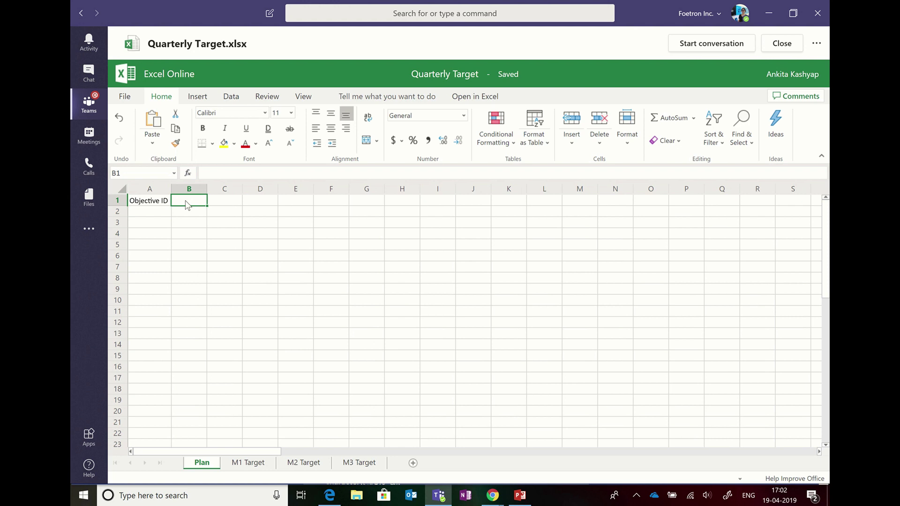
type("Descri")
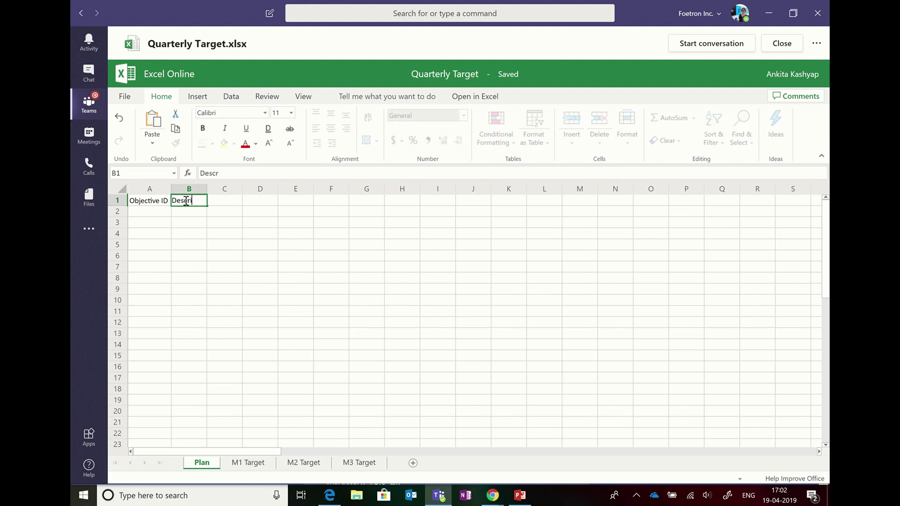
type("ption")
key("Return")
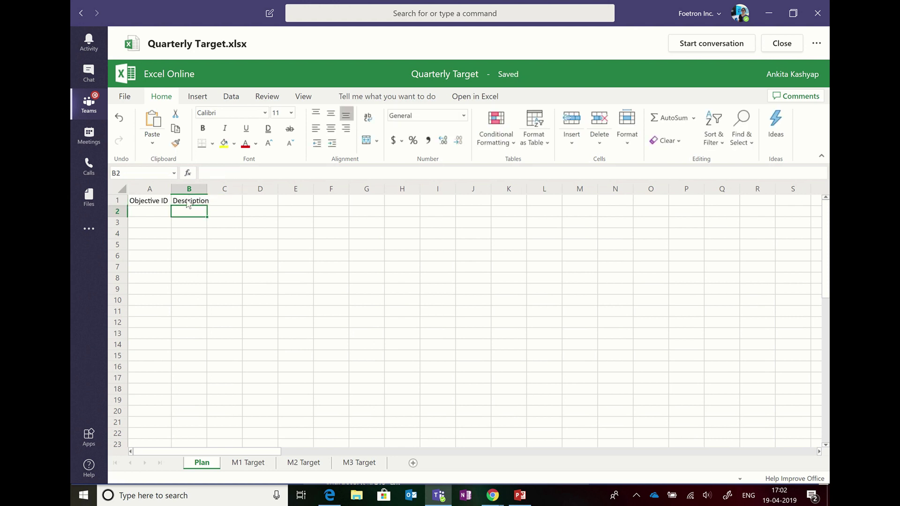
left_click_drag(204, 189, 304, 188)
- Enter Objective Ownership in C1 and widen column C to fit it
left_click(316, 200)
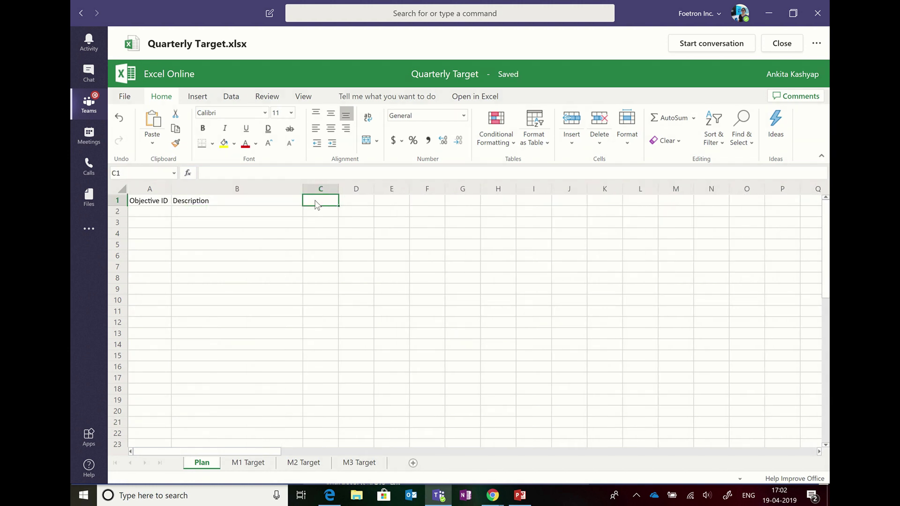
type("Objectiv")
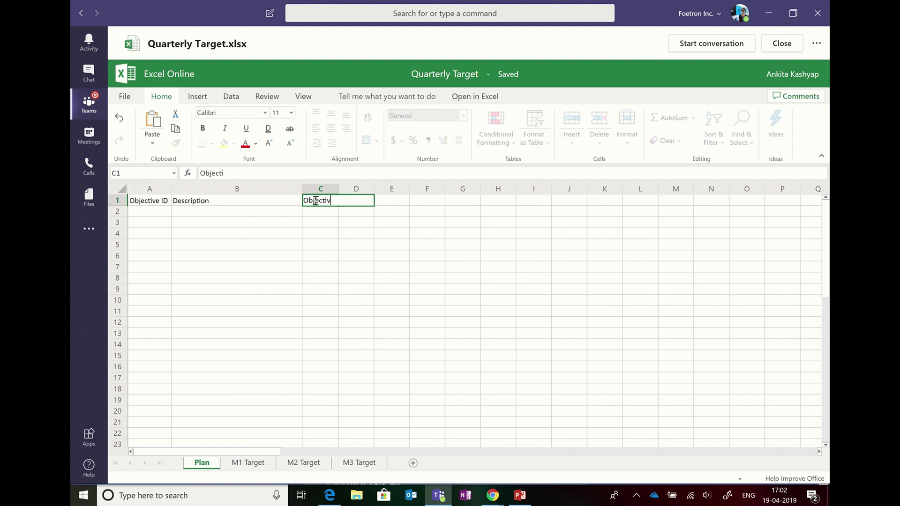
type("e Ownership")
key("Return")
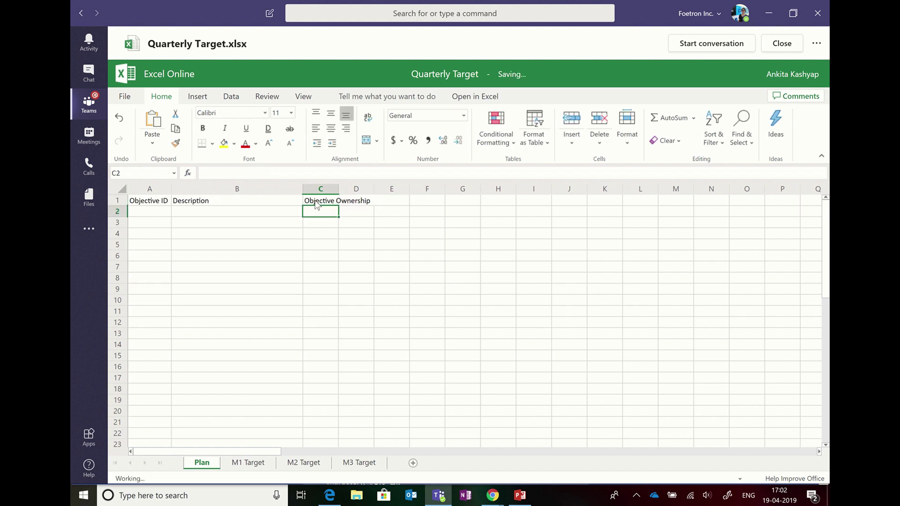
left_click_drag(339, 188, 378, 187)
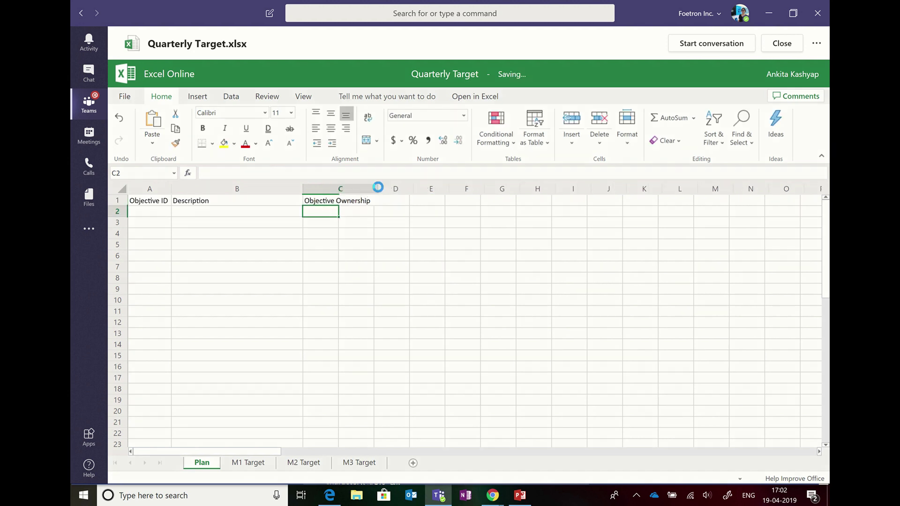
- Make the header cells A1:C1 bold
left_click(160, 205)
key("shift+Right")
key("shift+Right")
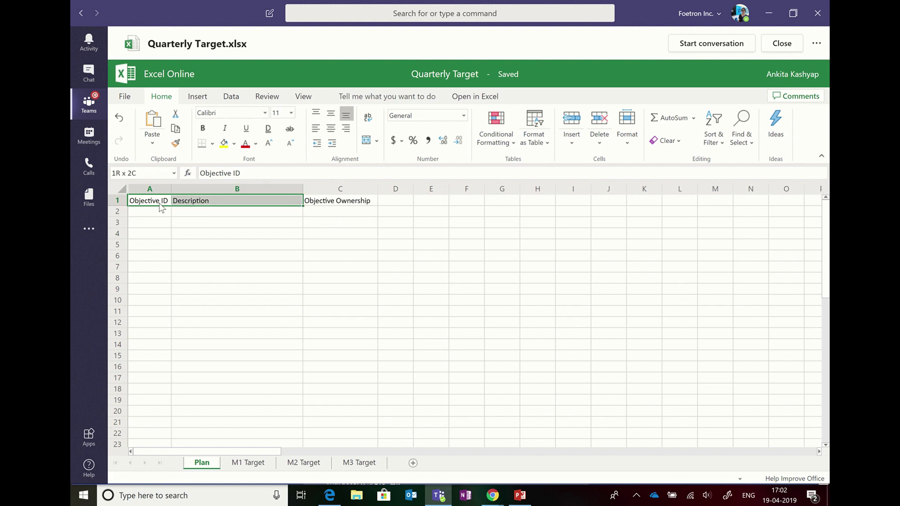
key("ctrl+b")
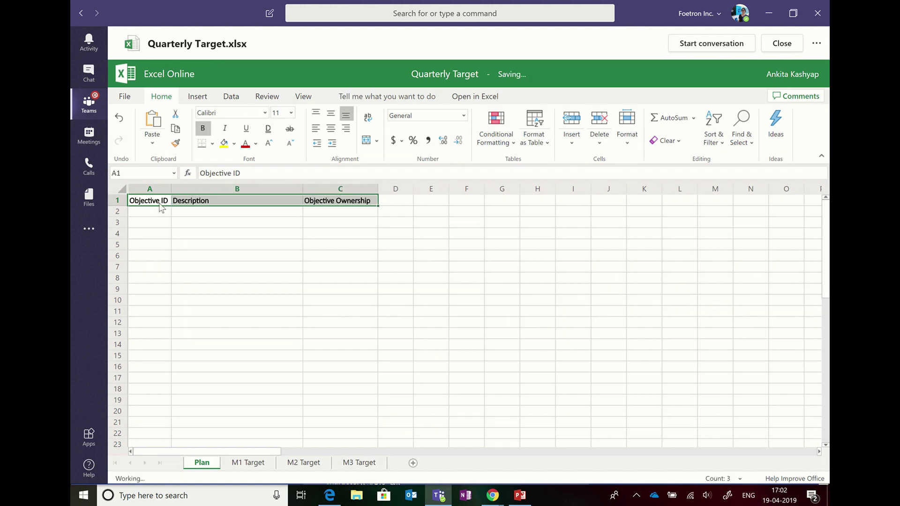
left_click(269, 282)
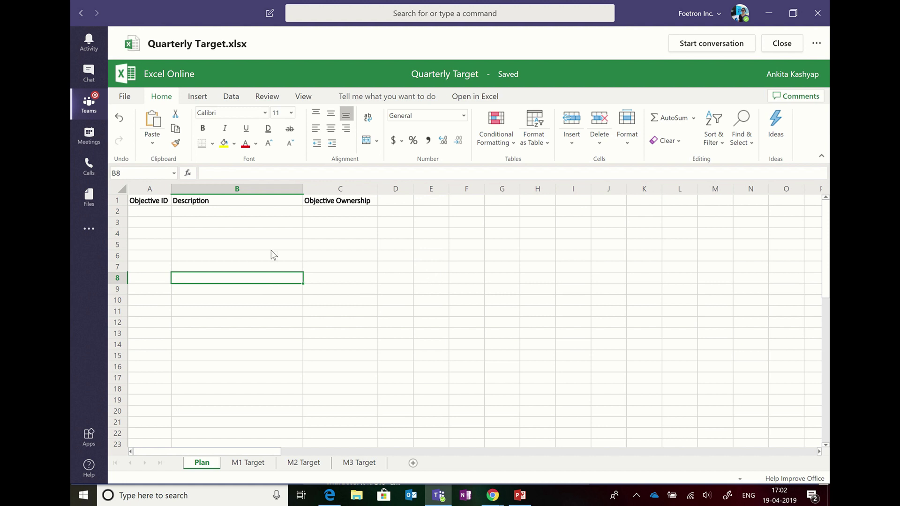
- Browse the Data, Review, View and Insert ribbon tabs, then choose to open the workbook in desktop Excel
left_click(243, 213)
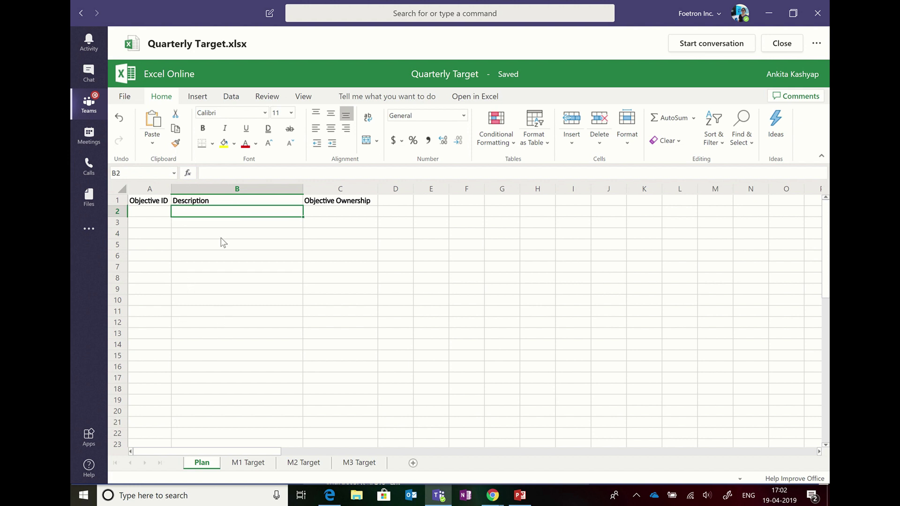
left_click(233, 99)
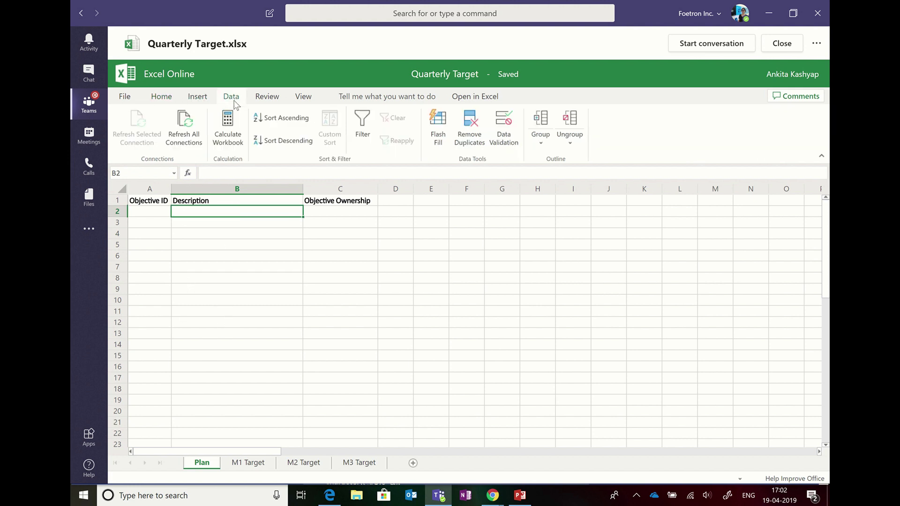
left_click(313, 334)
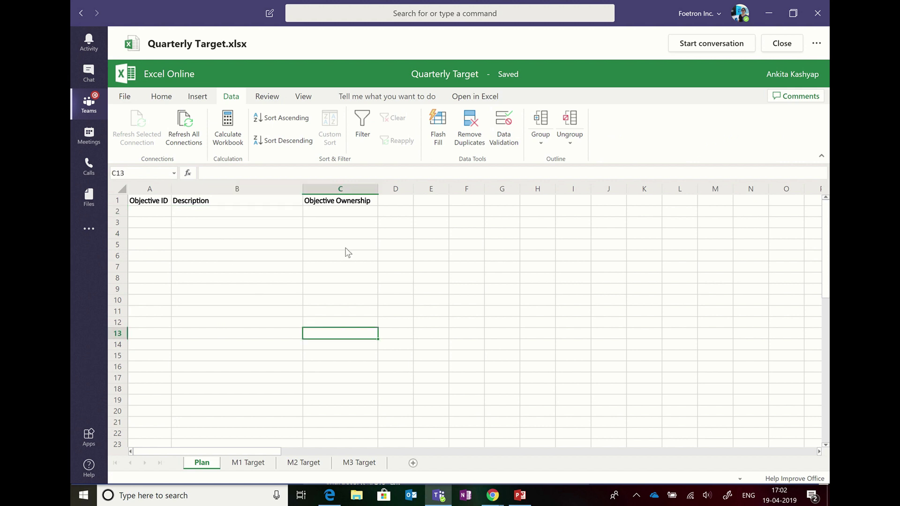
left_click(278, 99)
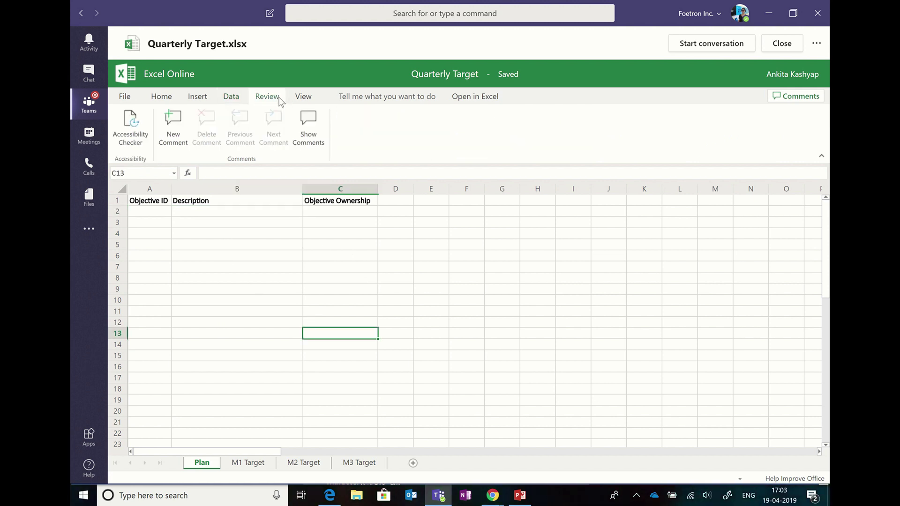
left_click(304, 98)
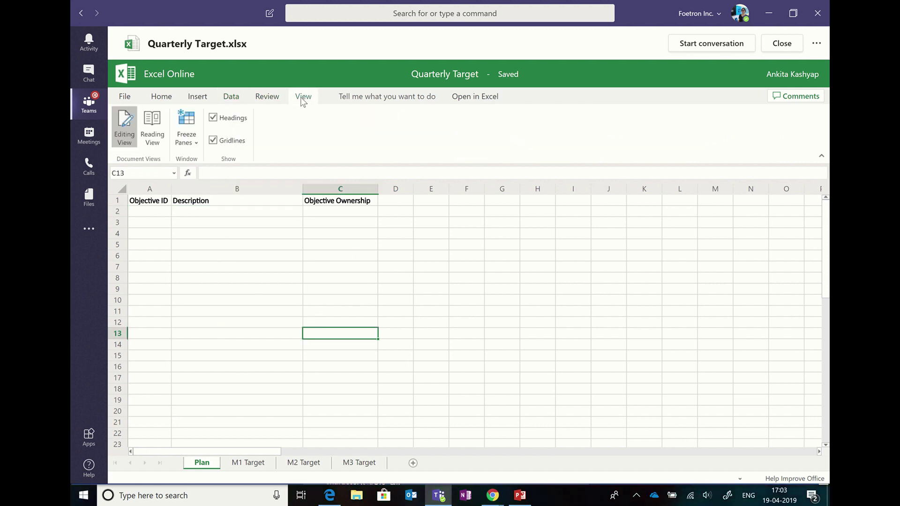
left_click(195, 96)
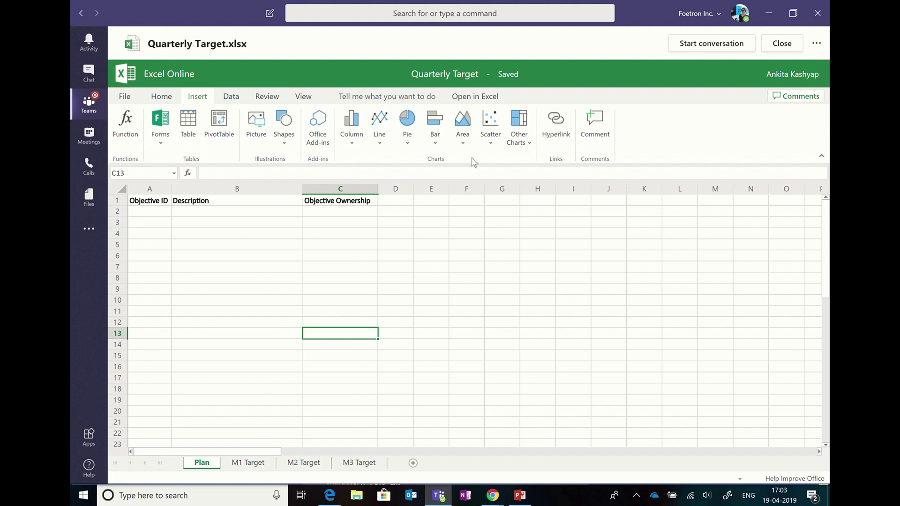
left_click(469, 99)
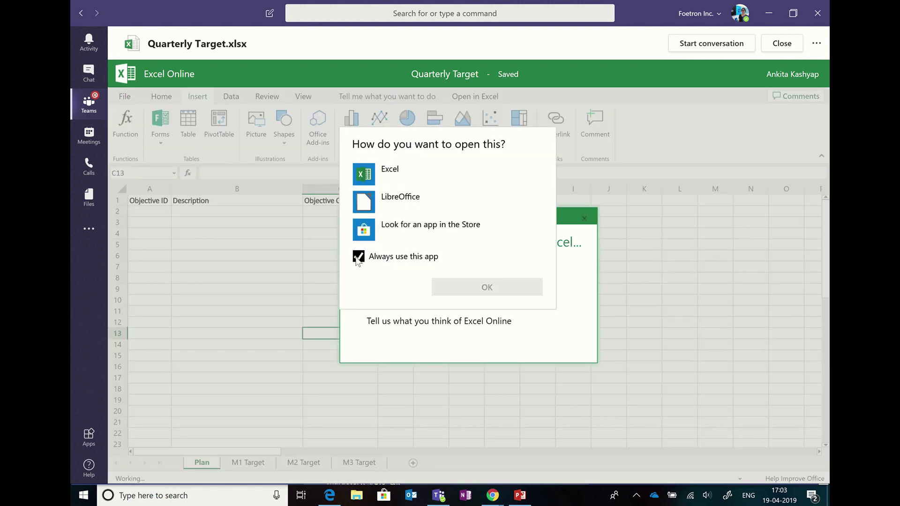
- Open the file in desktop Excel without making Excel the permanent default app
left_click(358, 257)
left_click(403, 178)
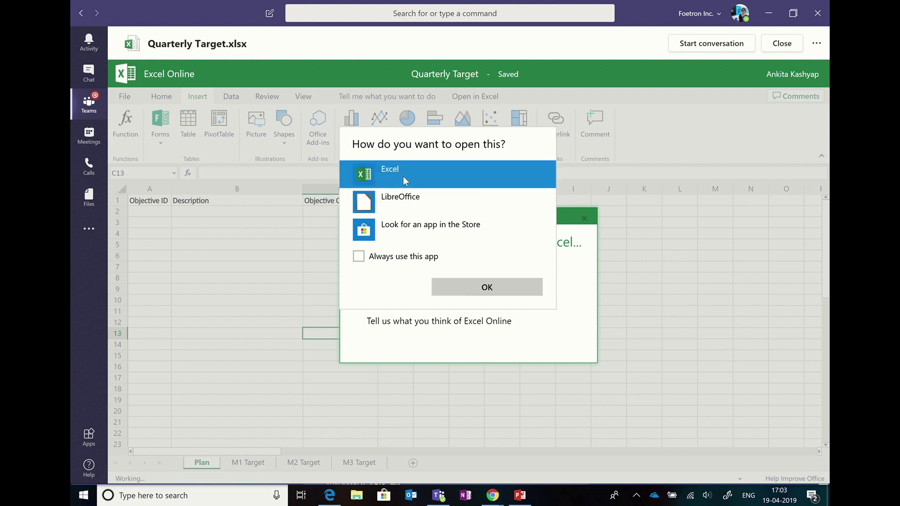
left_click(475, 285)
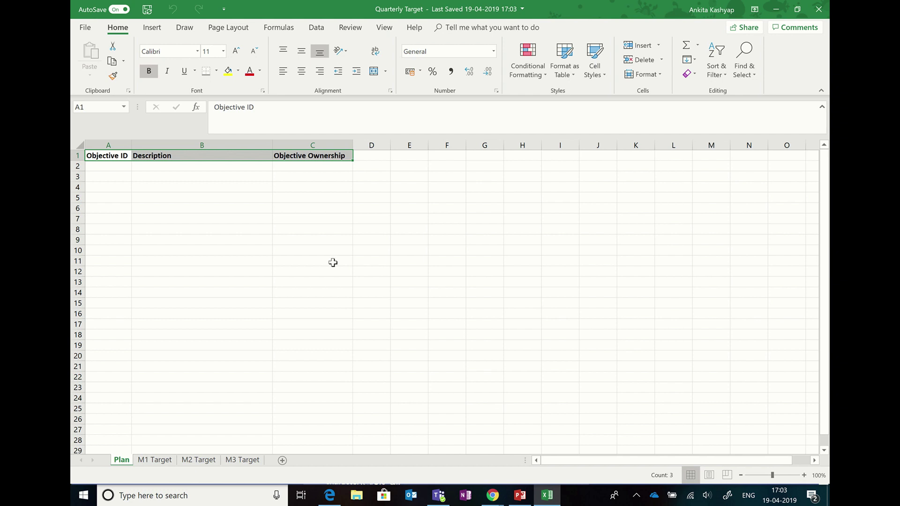
- Enter the objective ID OBJQ1M1W23 in cell A2 and autofit column A
left_click(122, 168)
type("O")
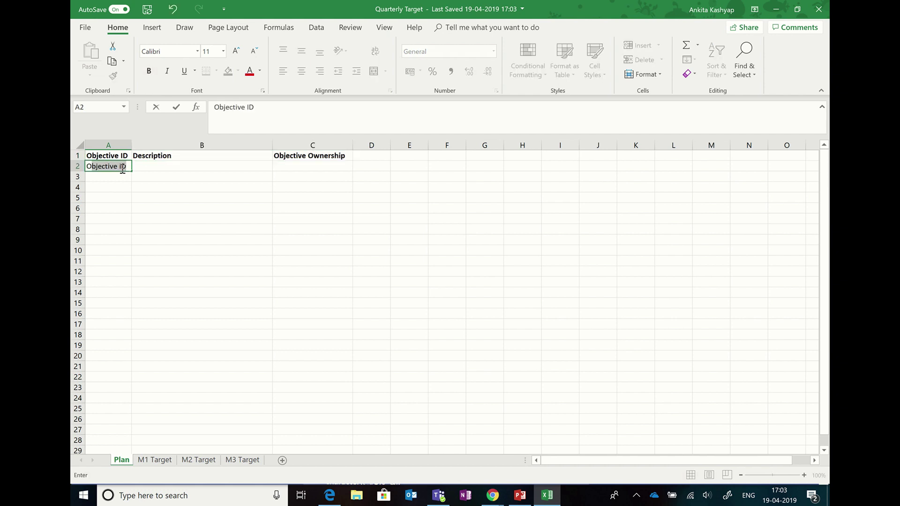
type("bje")
key("BackSpace")
key("BackSpace")
key("BackSpace")
key("BackSpace")
type("BJQ1")
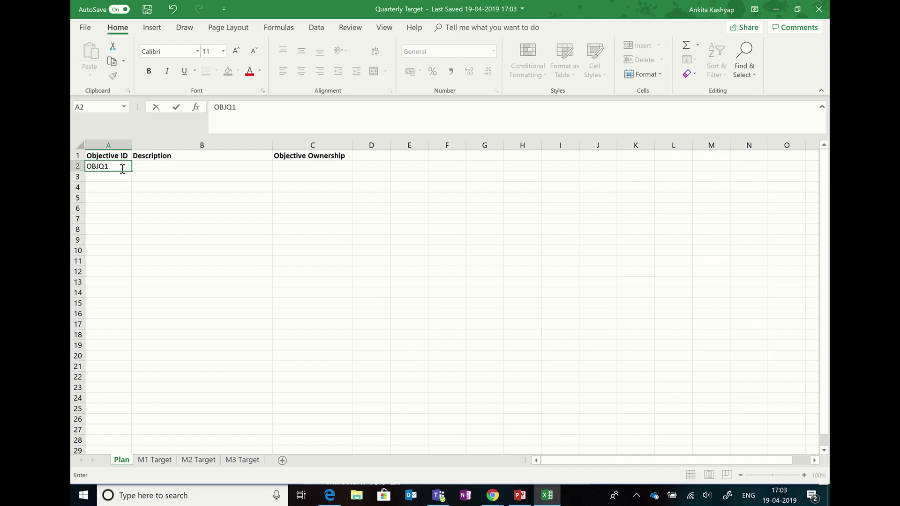
type("M1W23")
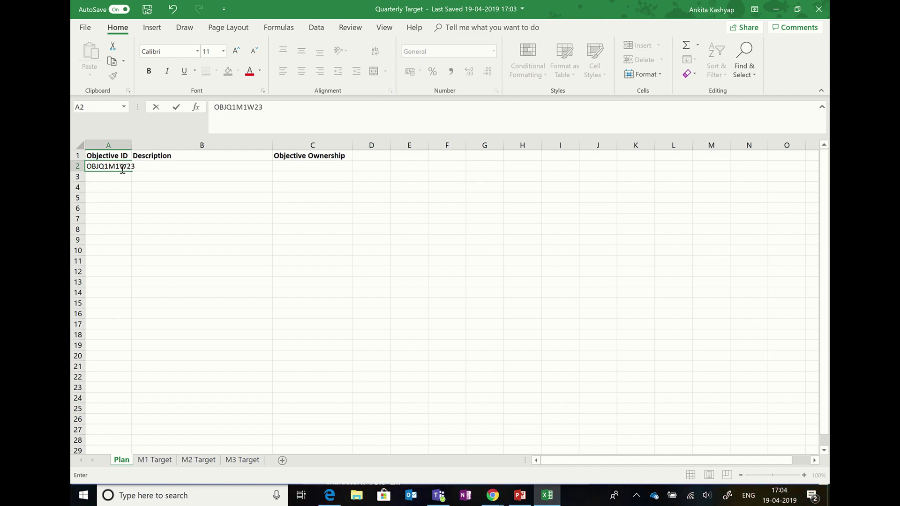
key("Return")
double_click(131, 145)
left_click(170, 219)
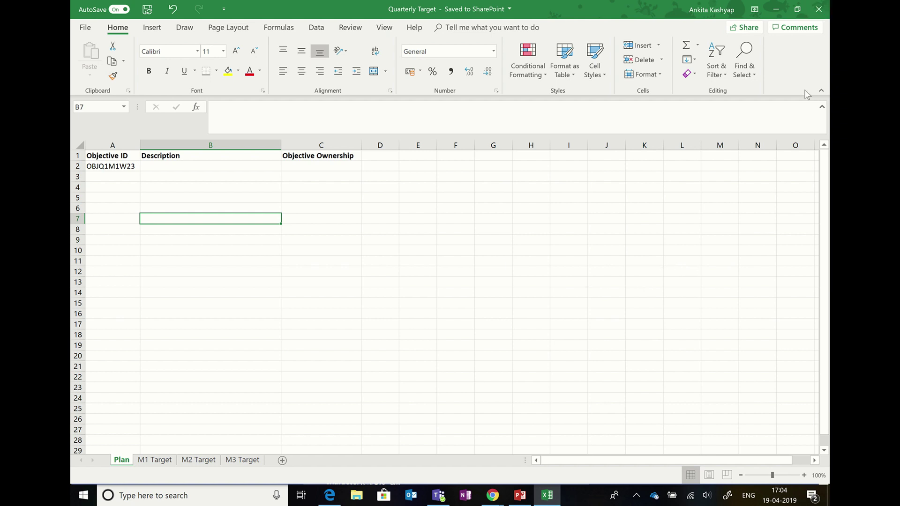
- Close desktop Excel and dismiss the All done notice so Excel Online reloads the workbook
left_click(819, 13)
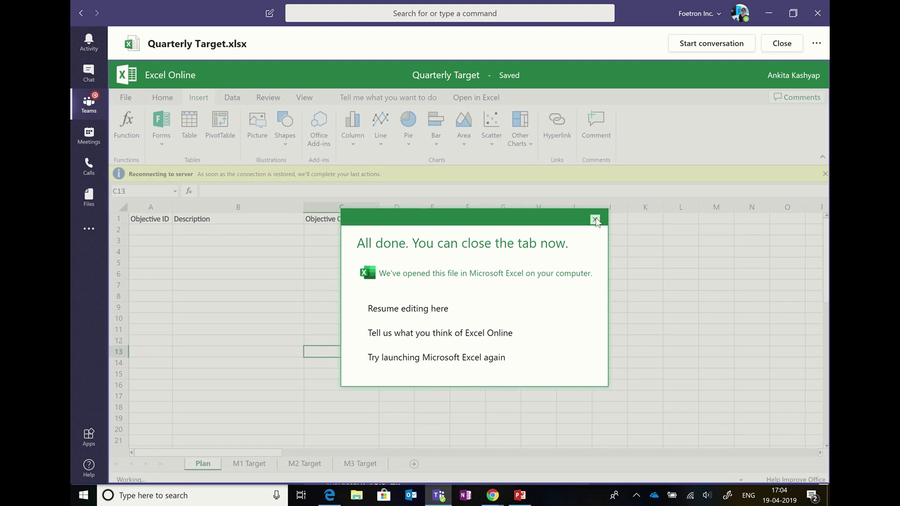
left_click(595, 219)
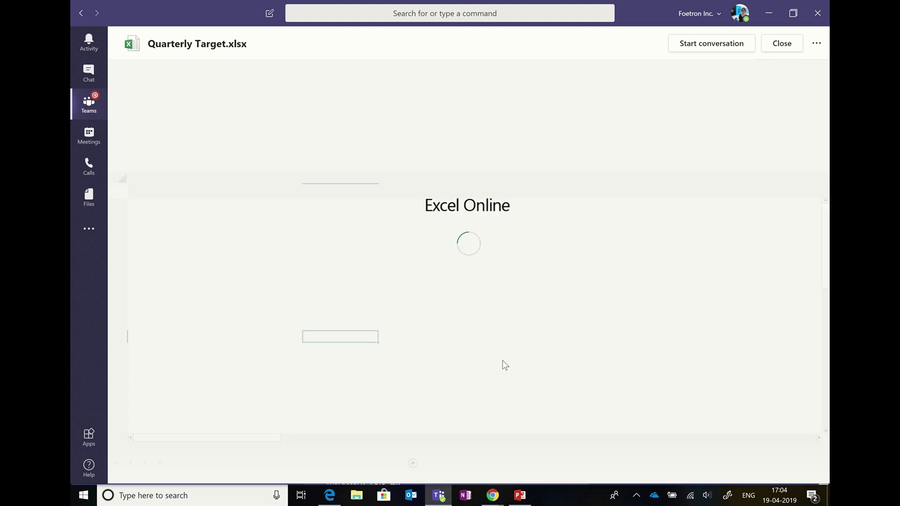